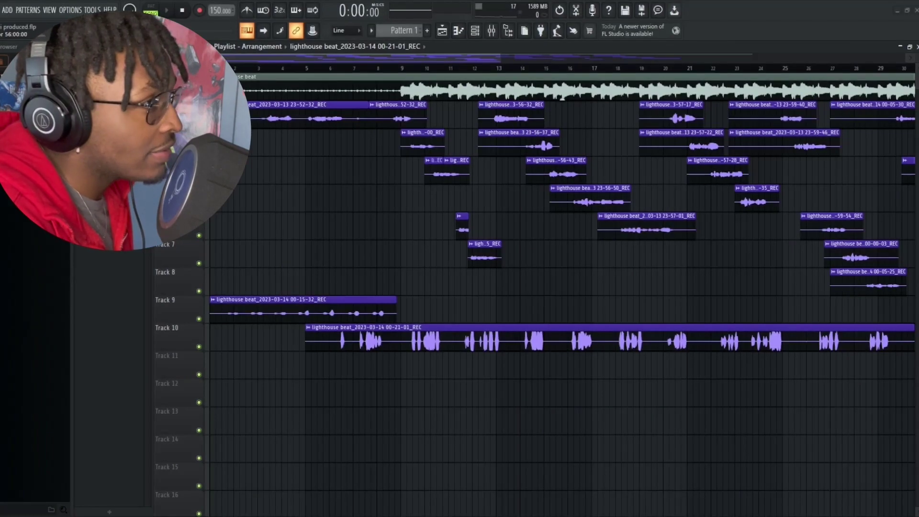
Step: Zoom the playlist out horizontally so bars 5–71 of the vocal takes are visible
scroll(338, 146, down, 5)
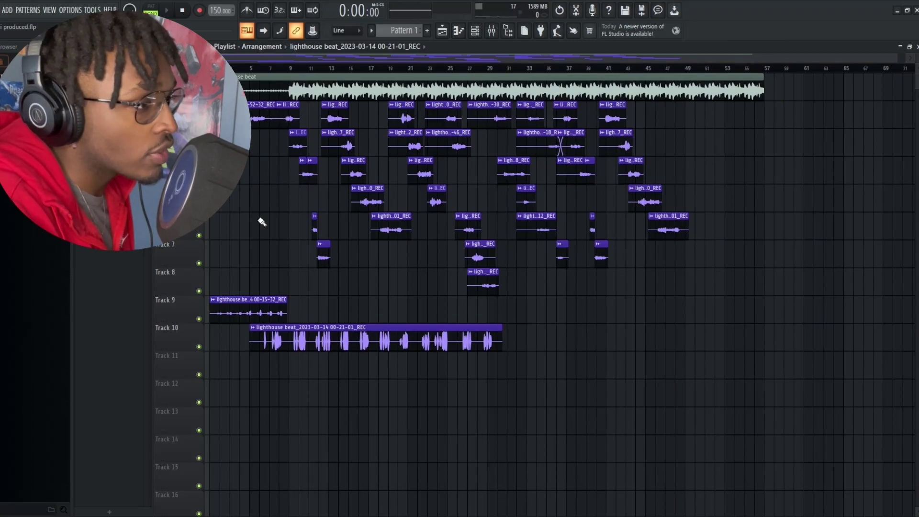
Step: Check the Track 9 vocal clip's settings, then play the arrangement with the mixer open
double_click(231, 307)
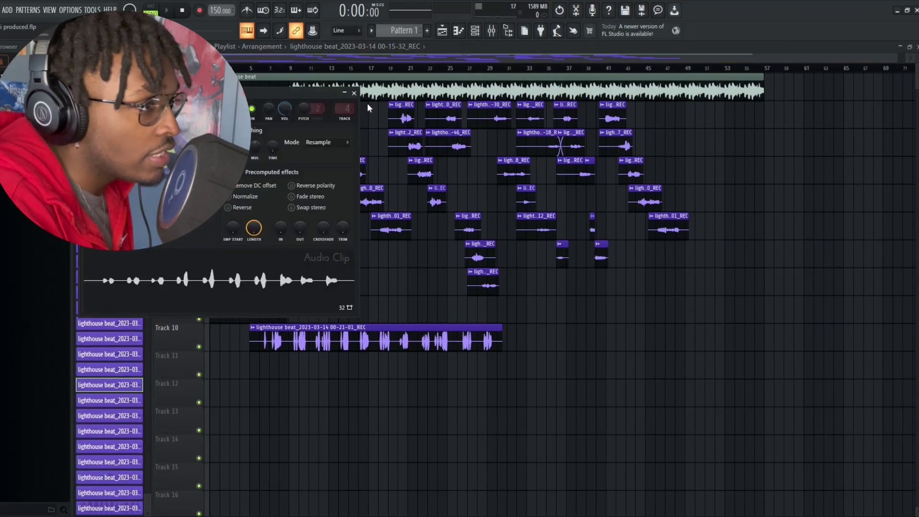
click(355, 93)
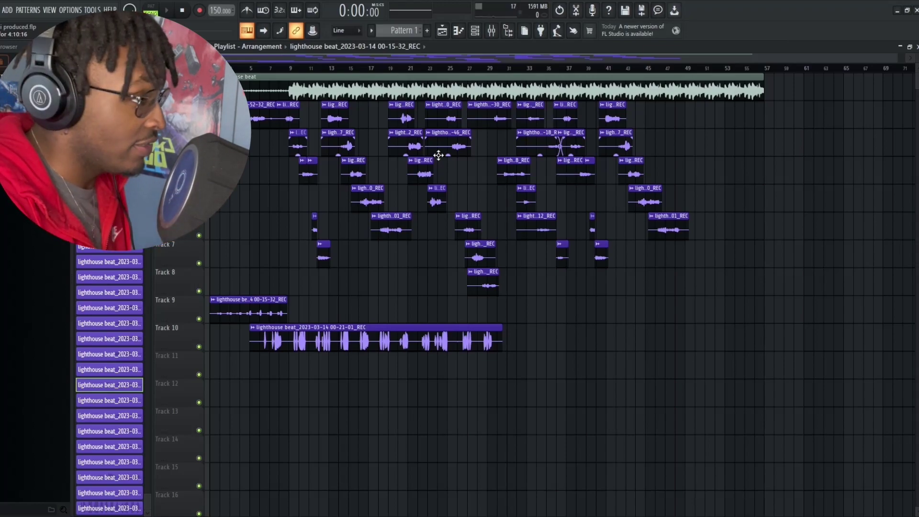
key(space)
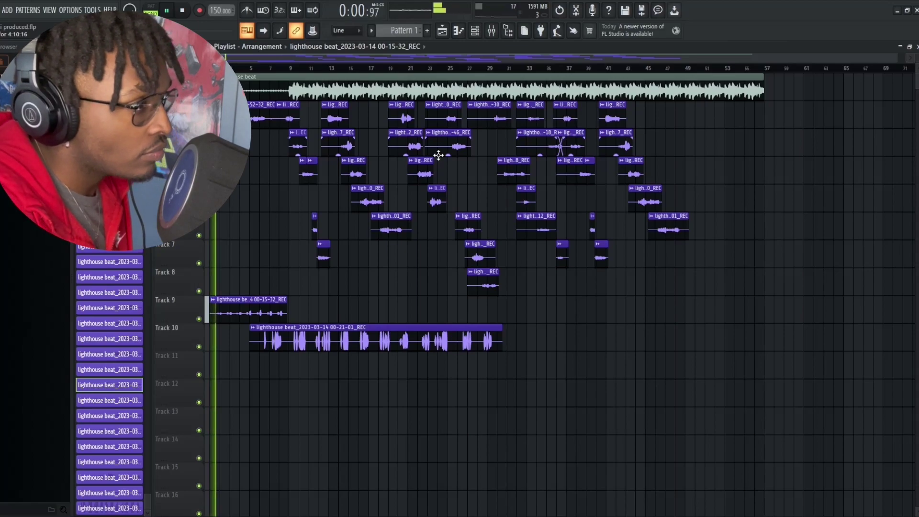
click(498, 34)
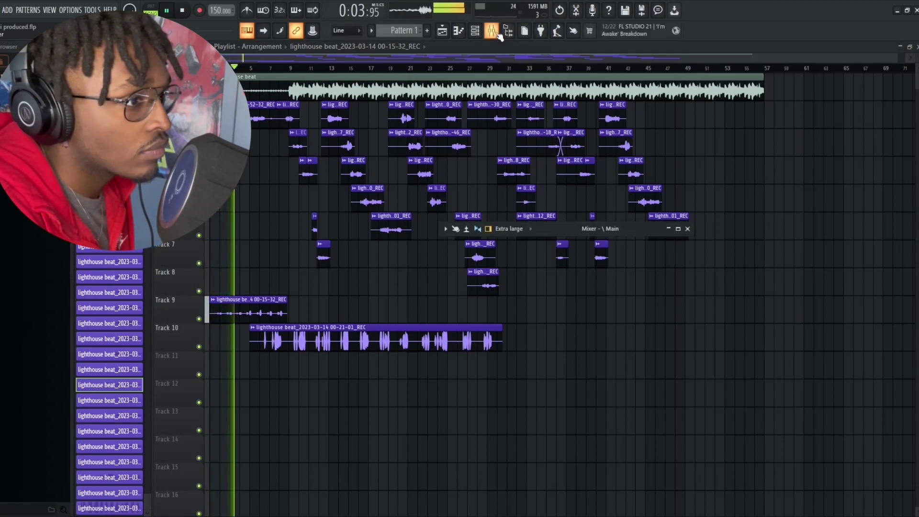
Step: Maximize the mixer and open Fruity Limiter from the vocal insert's effects rack
click(678, 229)
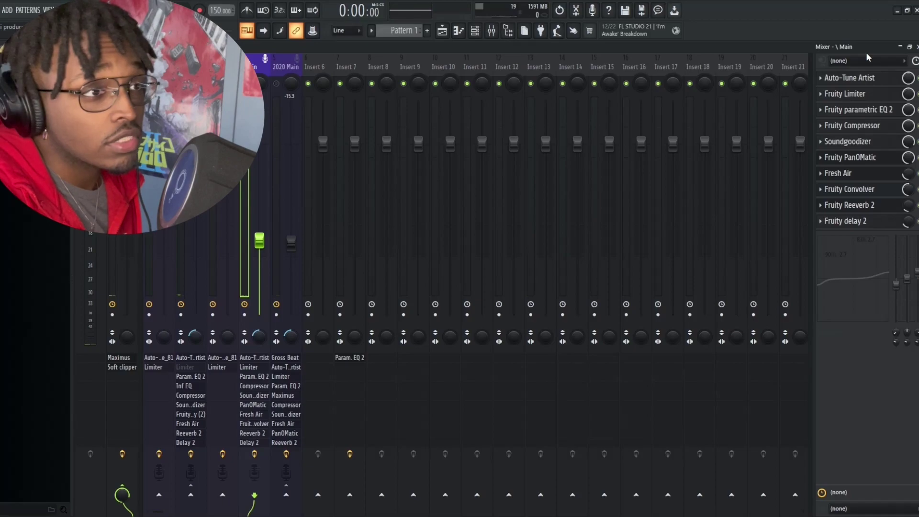
click(865, 95)
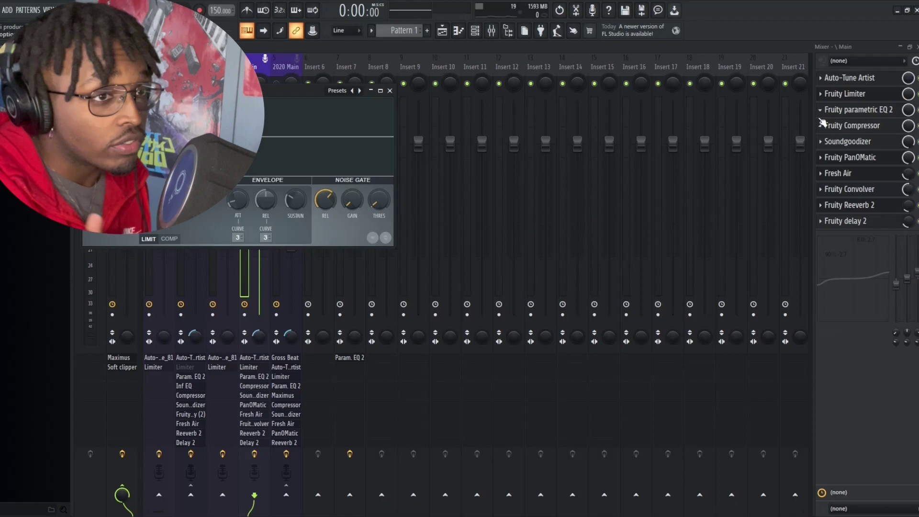
Step: Open Fruity parametric EQ 2 and move the Fruity Compressor window to the middle for inspection
click(879, 111)
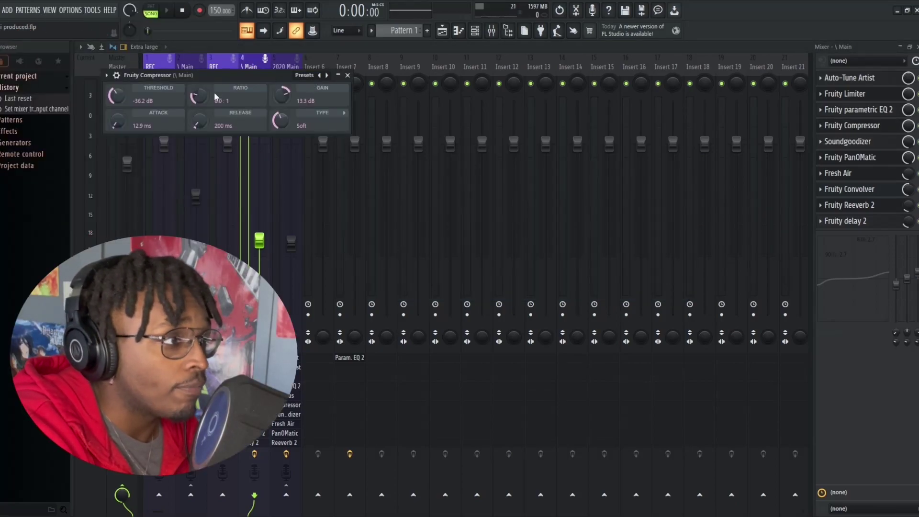
drag(210, 75, 334, 106)
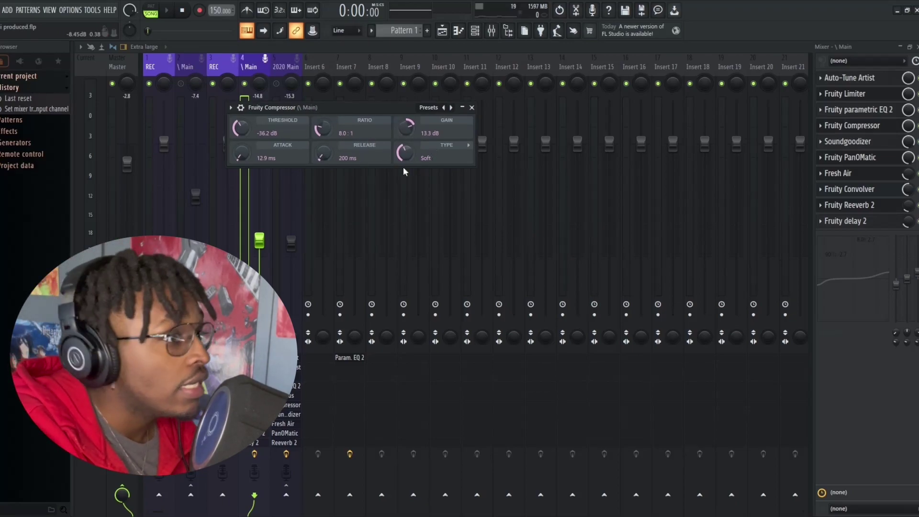
Step: Close the compressor, briefly inspect Soundgoodizer, then bring up Fruity PanOMatic
click(472, 107)
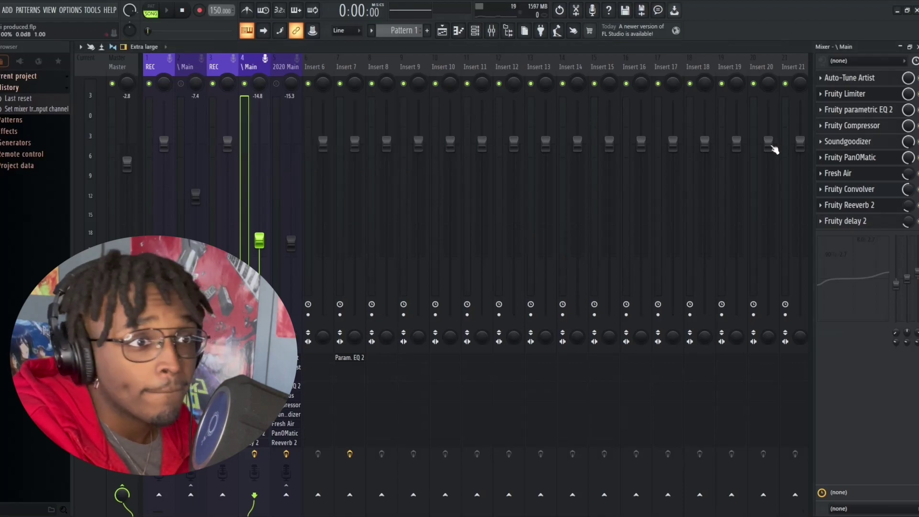
click(847, 141)
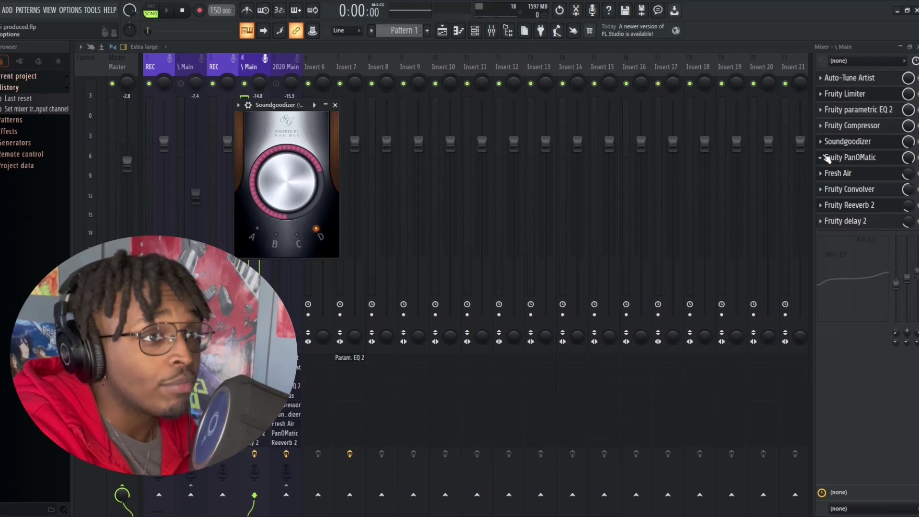
key(Escape)
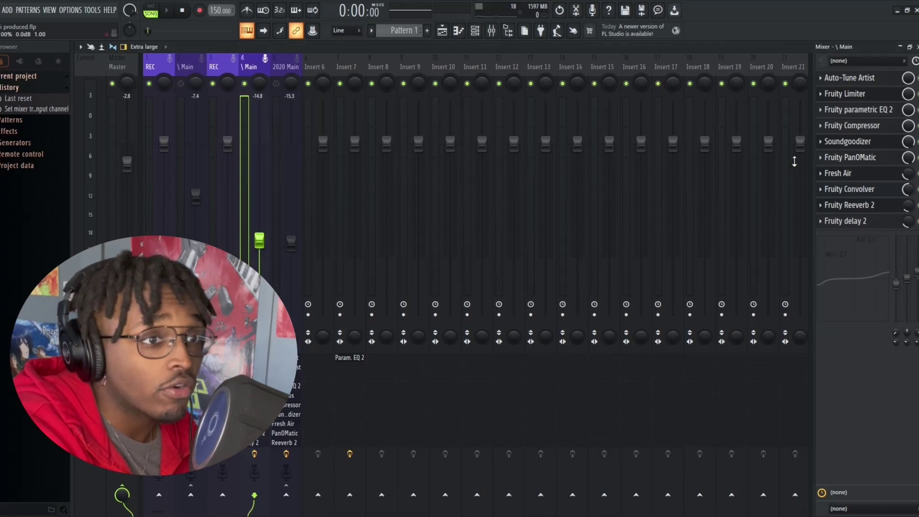
click(872, 157)
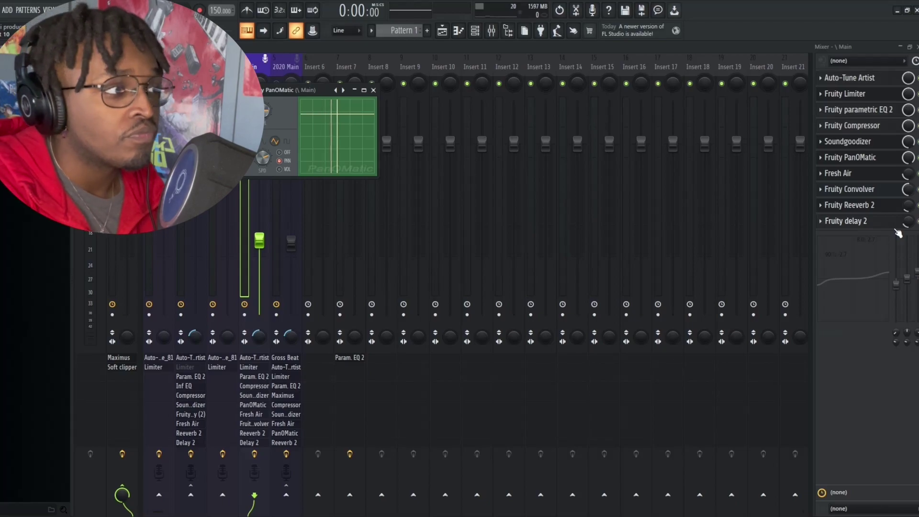
Step: Inspect Fresh Air (Mid Air 28, High Air 64) and Fruity Convolver, closing each window
click(862, 173)
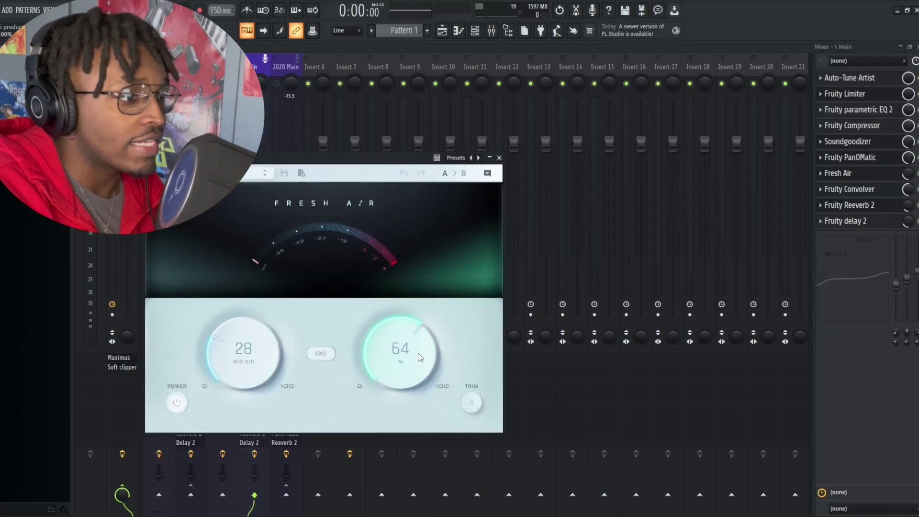
click(499, 158)
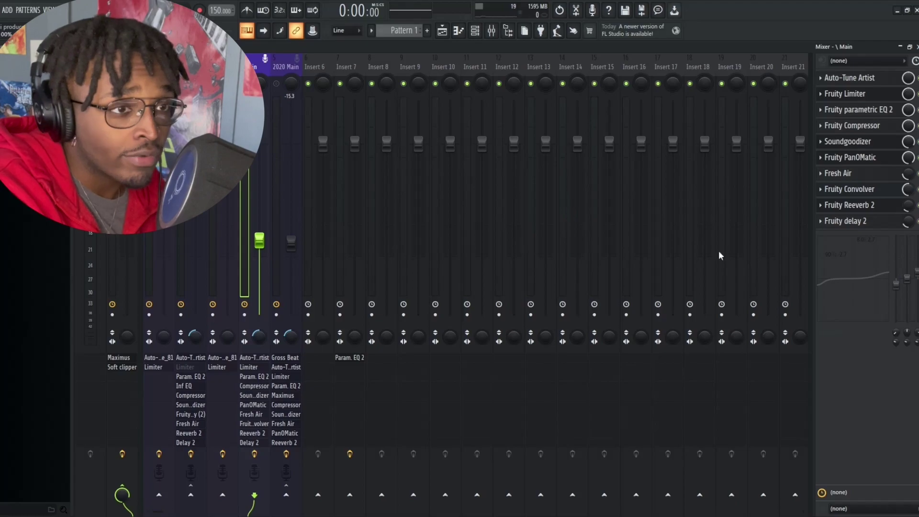
click(854, 191)
click(856, 192)
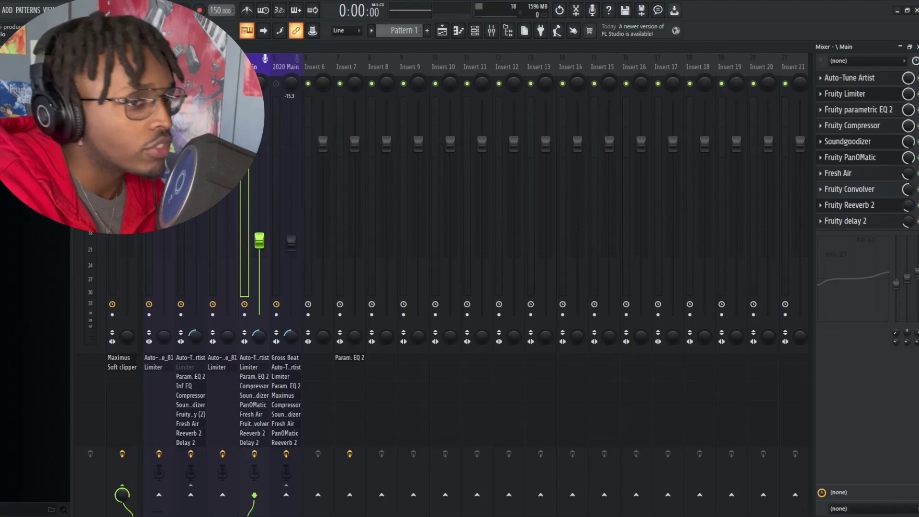
click(880, 223)
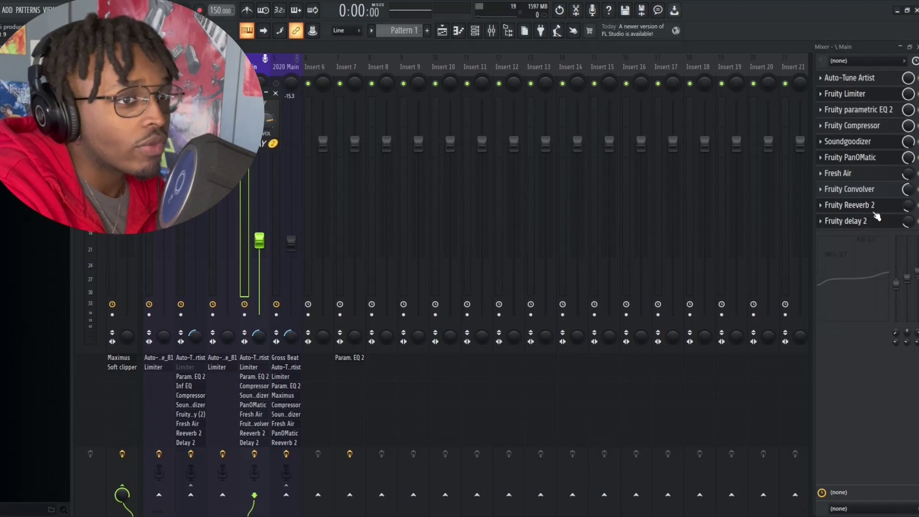
click(877, 218)
click(874, 206)
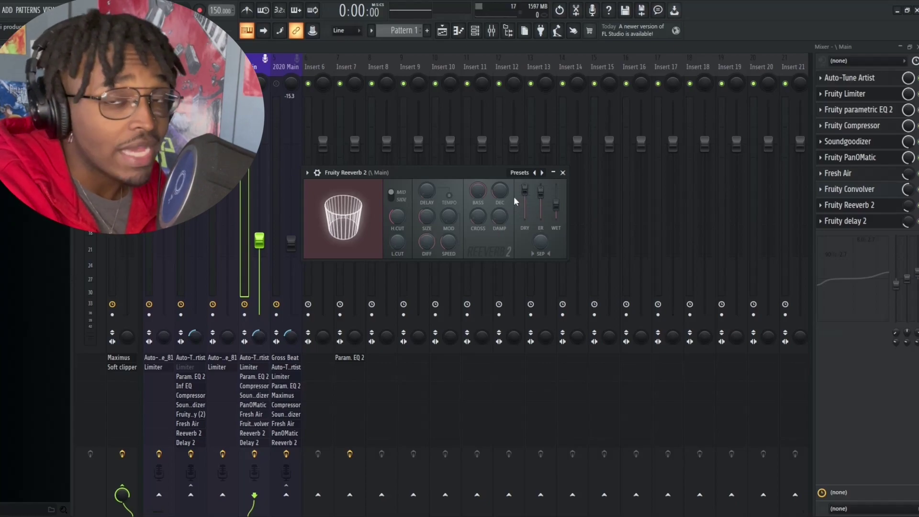
click(563, 172)
click(893, 223)
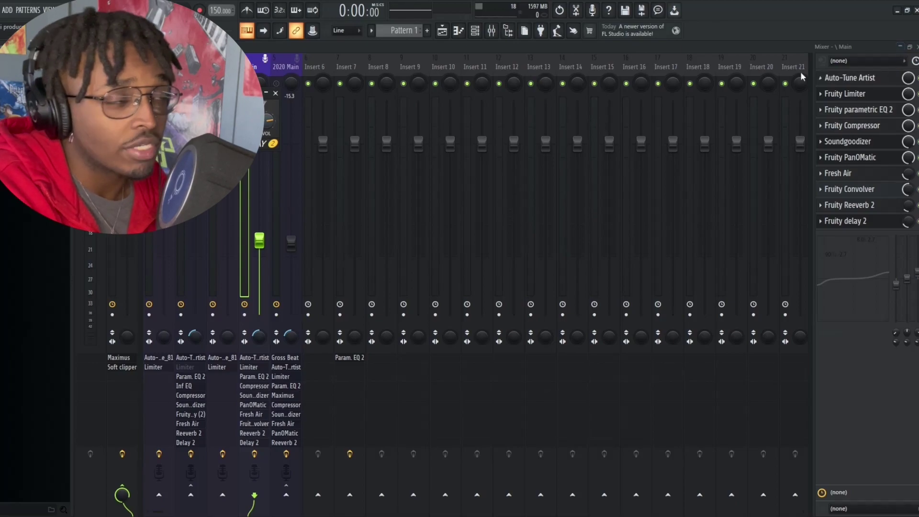
Step: Close Fruity delay 2, start playback, and swap Fruity Limiter for Fruity Love Philter with reduced mix
click(276, 94)
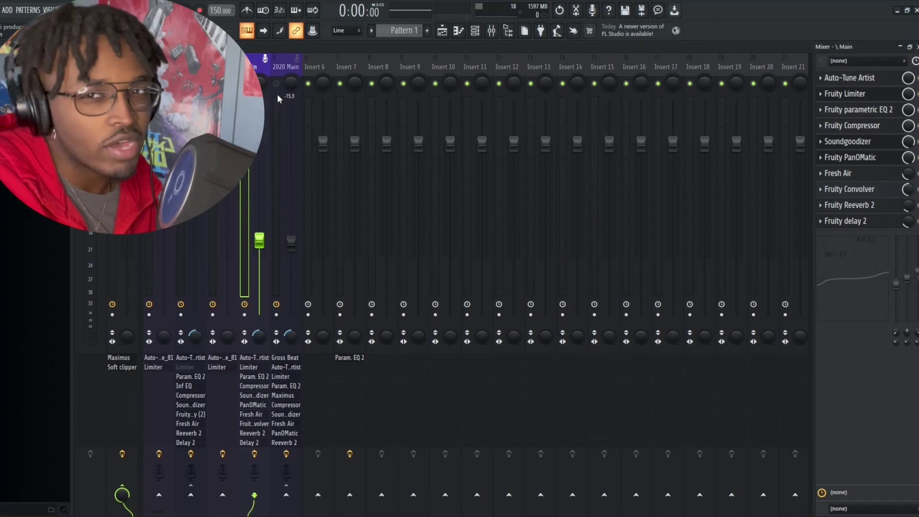
key(space)
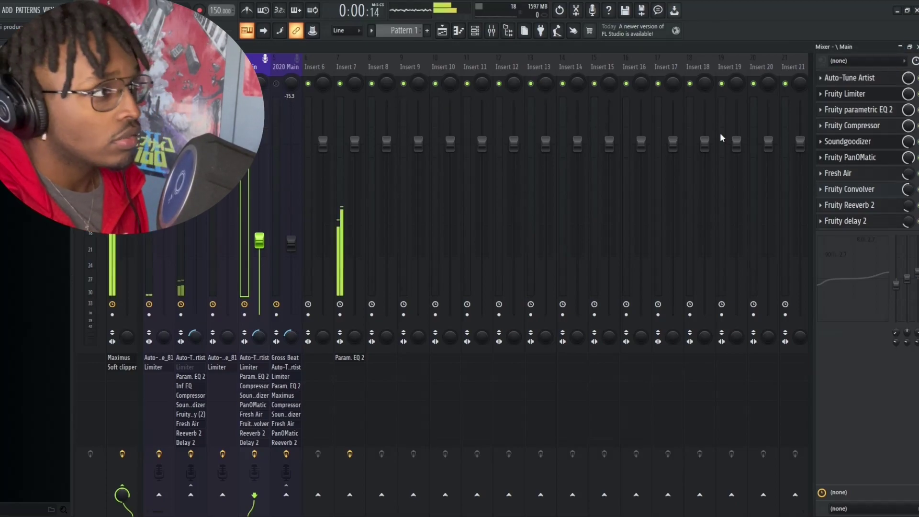
click(823, 95)
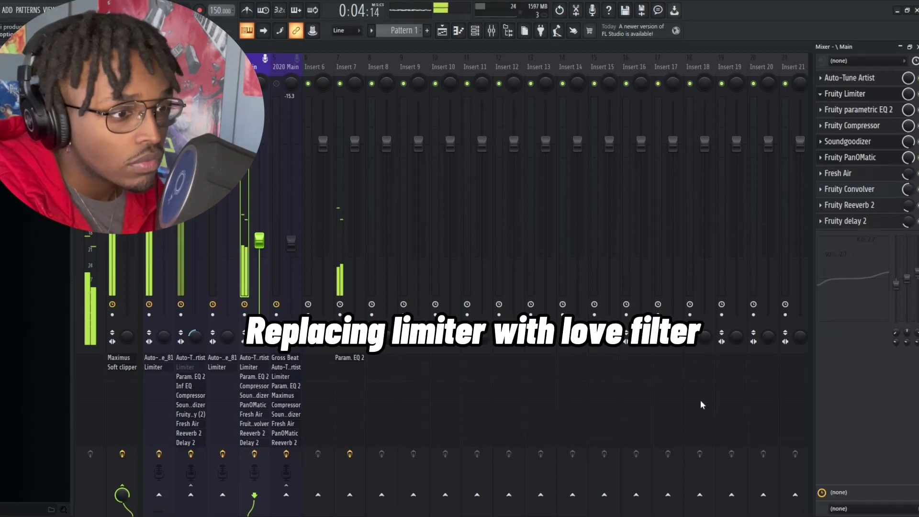
click(853, 94)
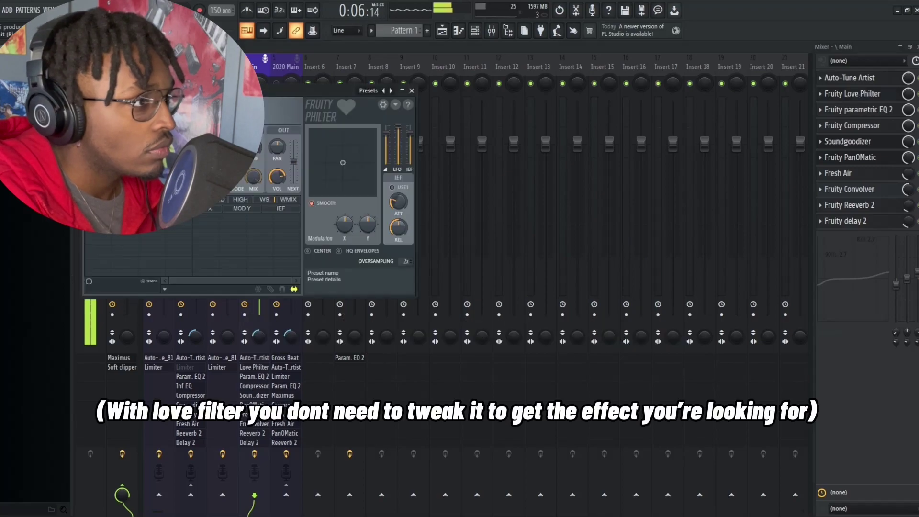
drag(907, 95, 906, 115)
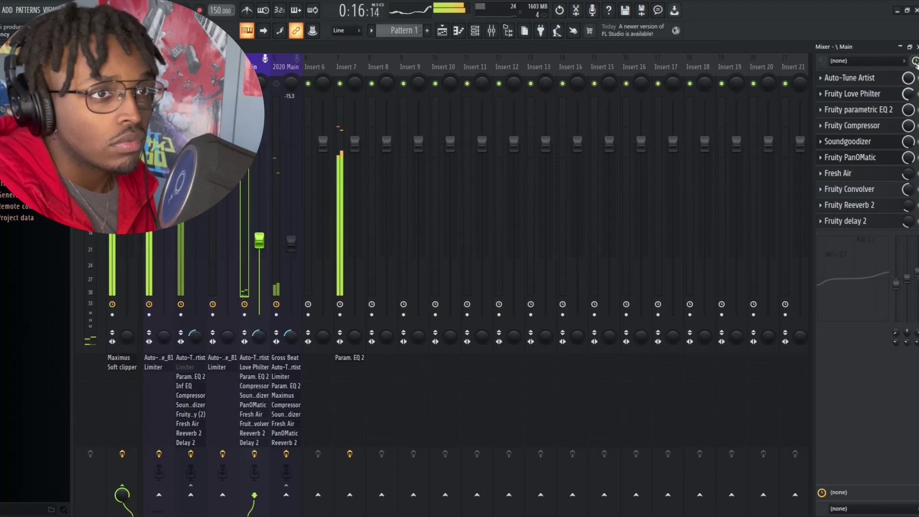
Step: Hide the mixer, close the Love Philter and leftover plugin windows, then reopen the mixer
click(916, 46)
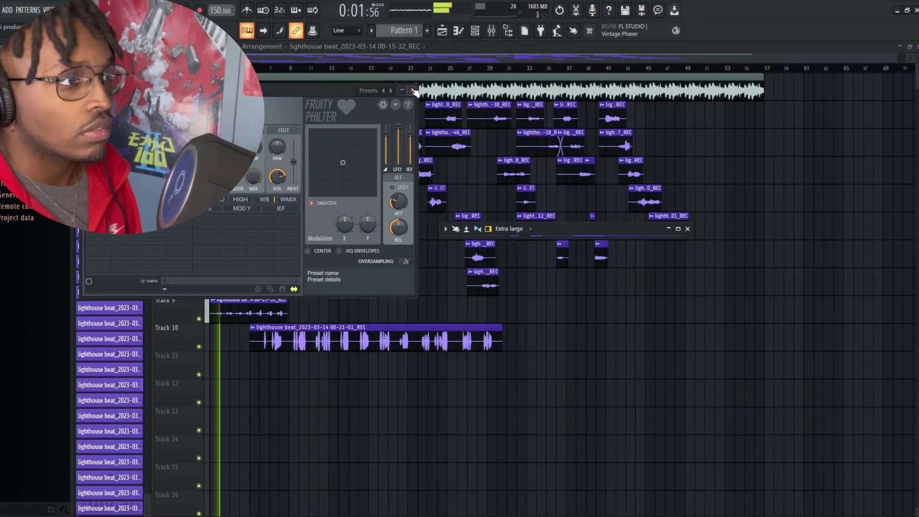
key(Escape)
key(Escape)
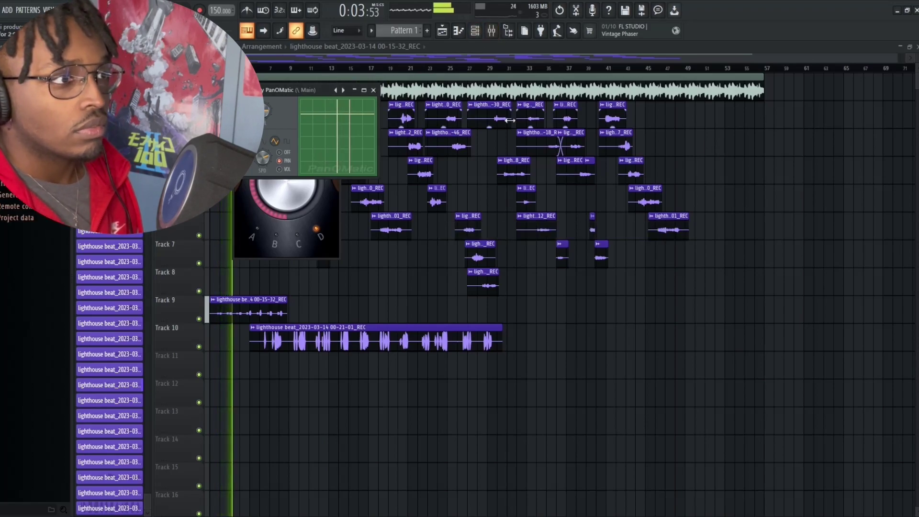
key(Escape)
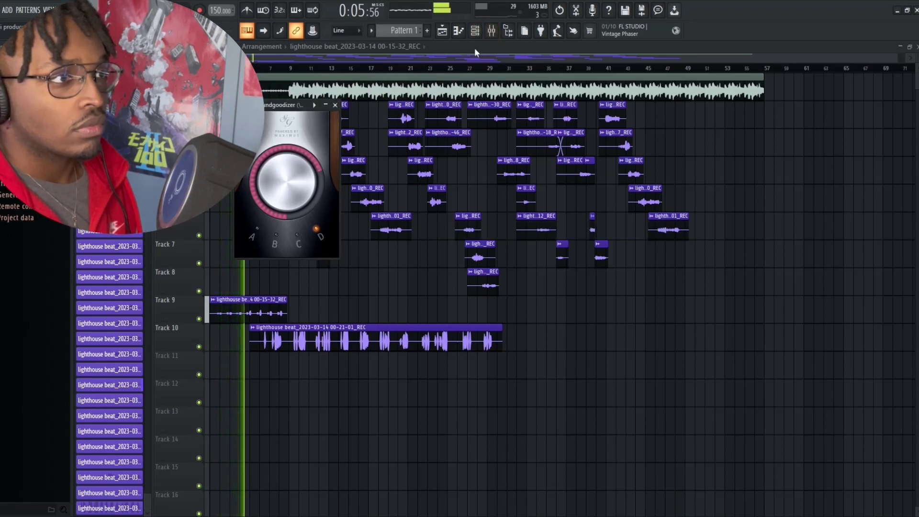
key(F9)
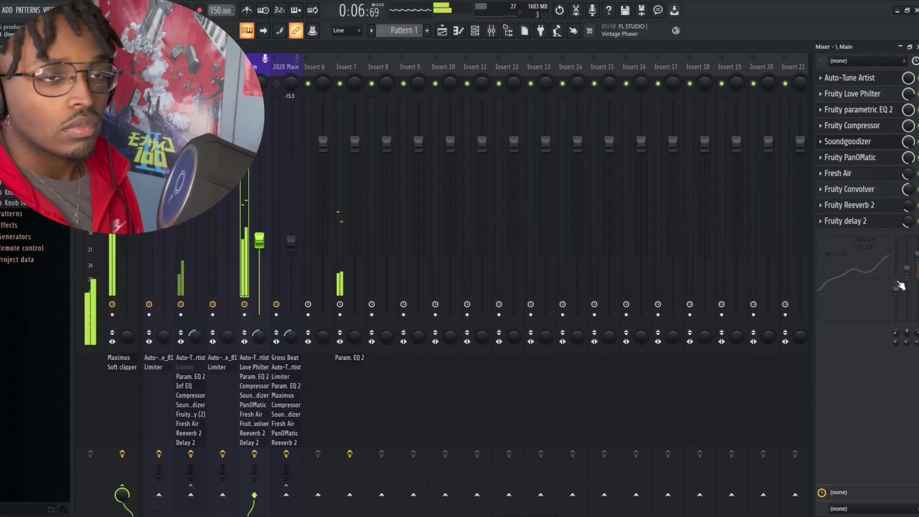
Step: Stop the song's playback
key(space)
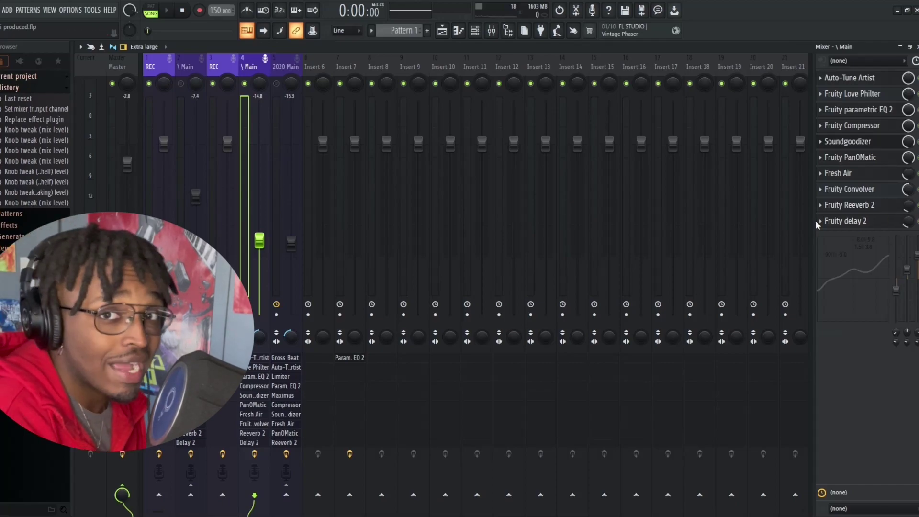
Step: Restart playback, close the mixer to show the playlist, and dismiss the Soundgoodizer window
key(space)
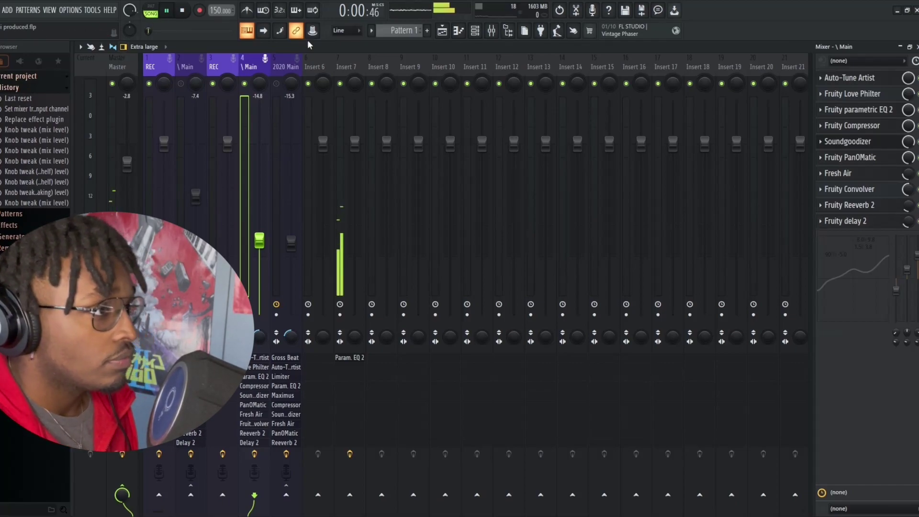
click(917, 47)
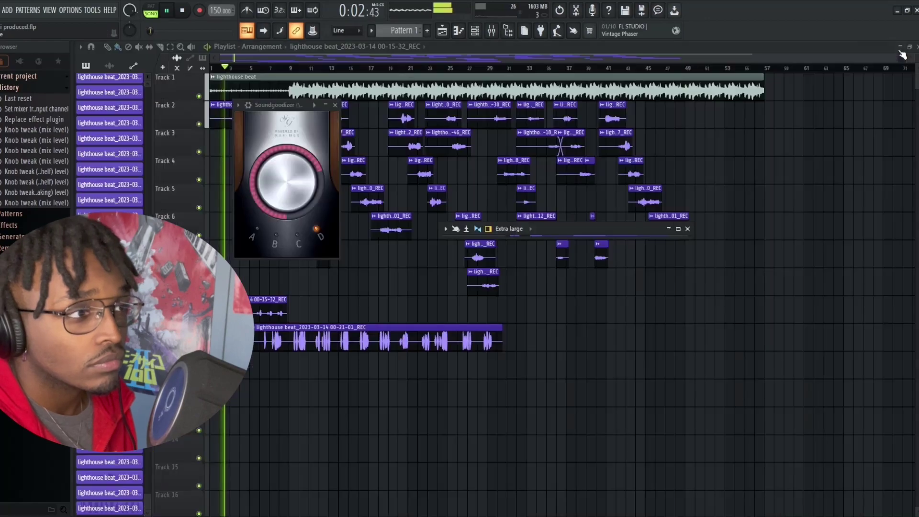
key(F12)
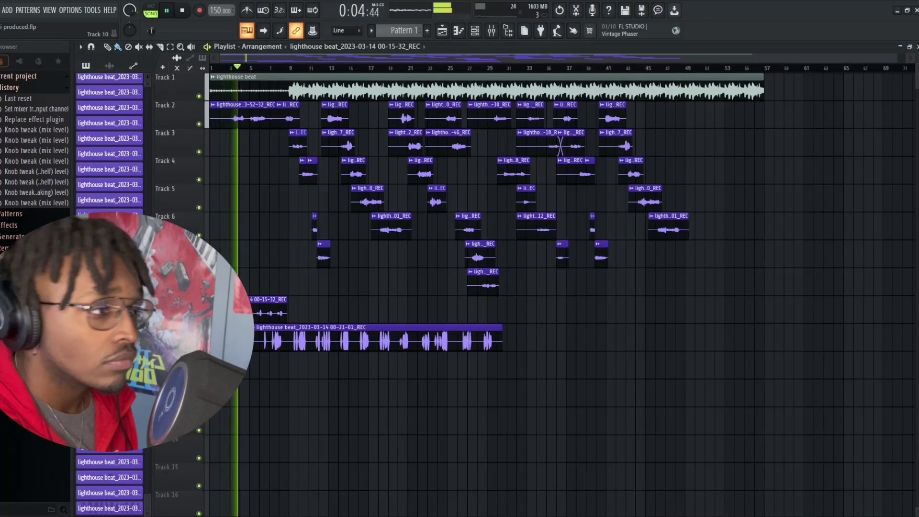